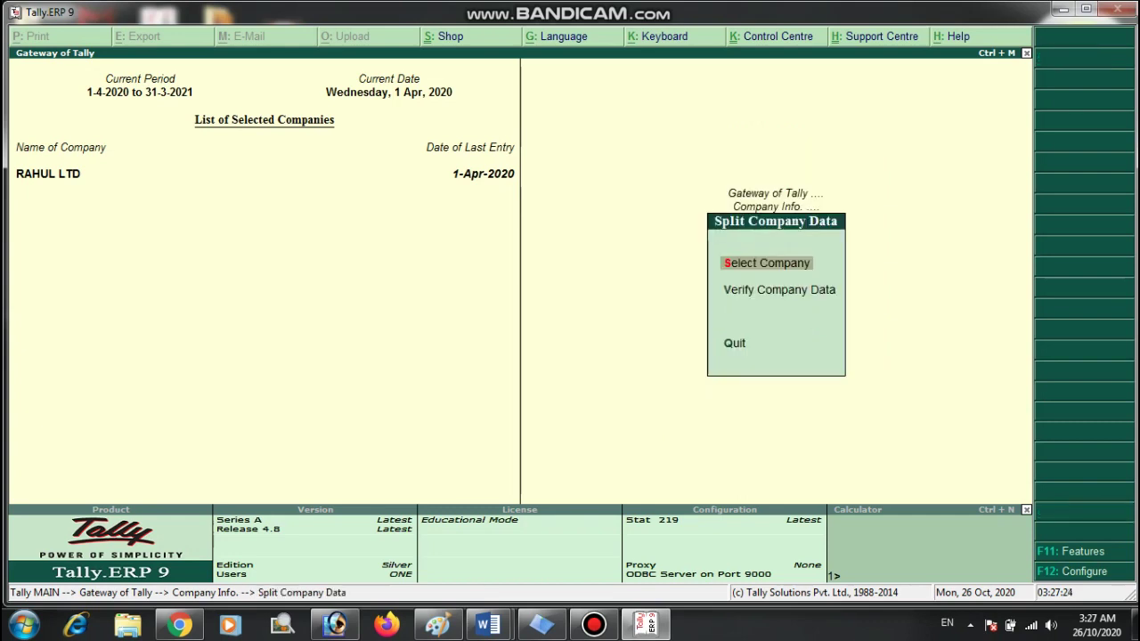
Leave RAHUL LTD's company information menu and start Create Company for a new company.
{"action": "key", "text": "Escape"}
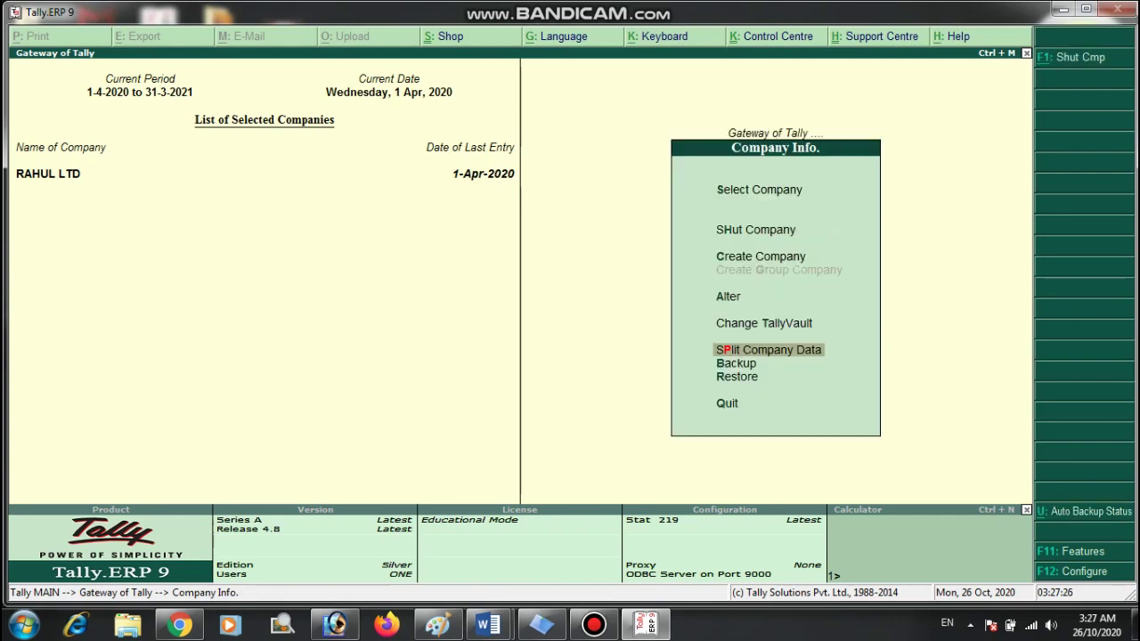
{"action": "key", "text": "Down"}
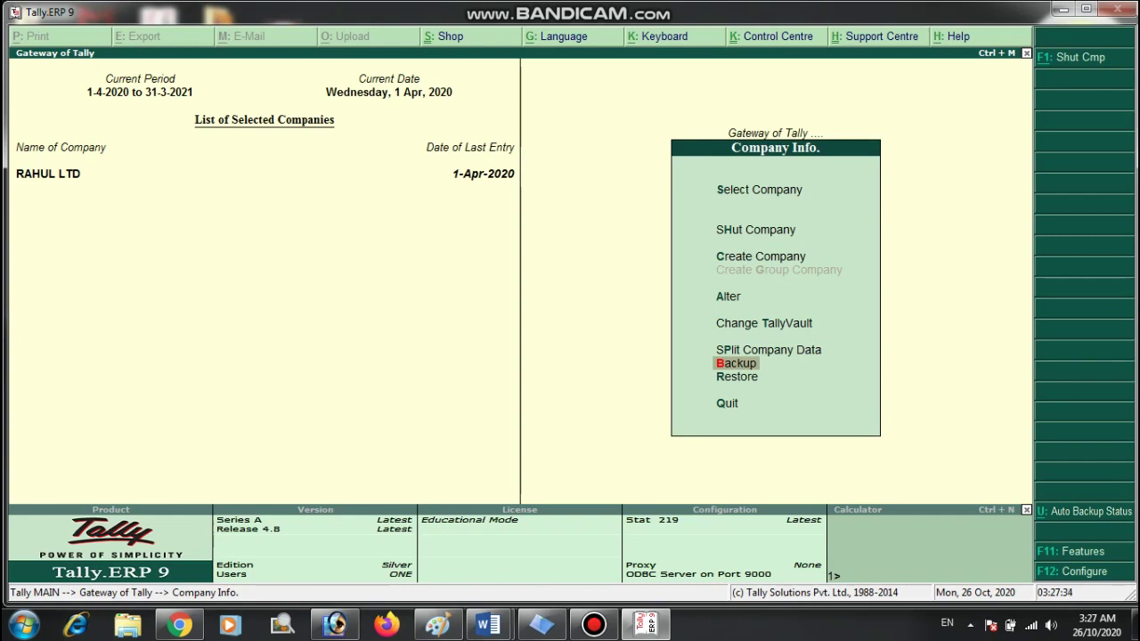
{"action": "key", "text": "Home"}
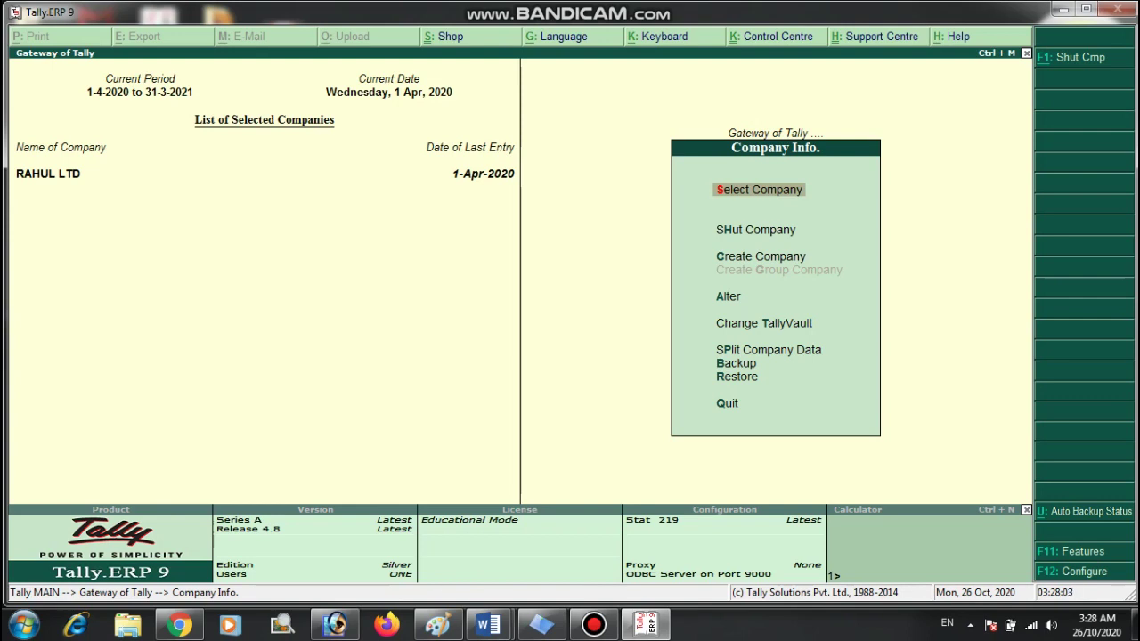
{"action": "left_click", "coordinate": [761, 257]}
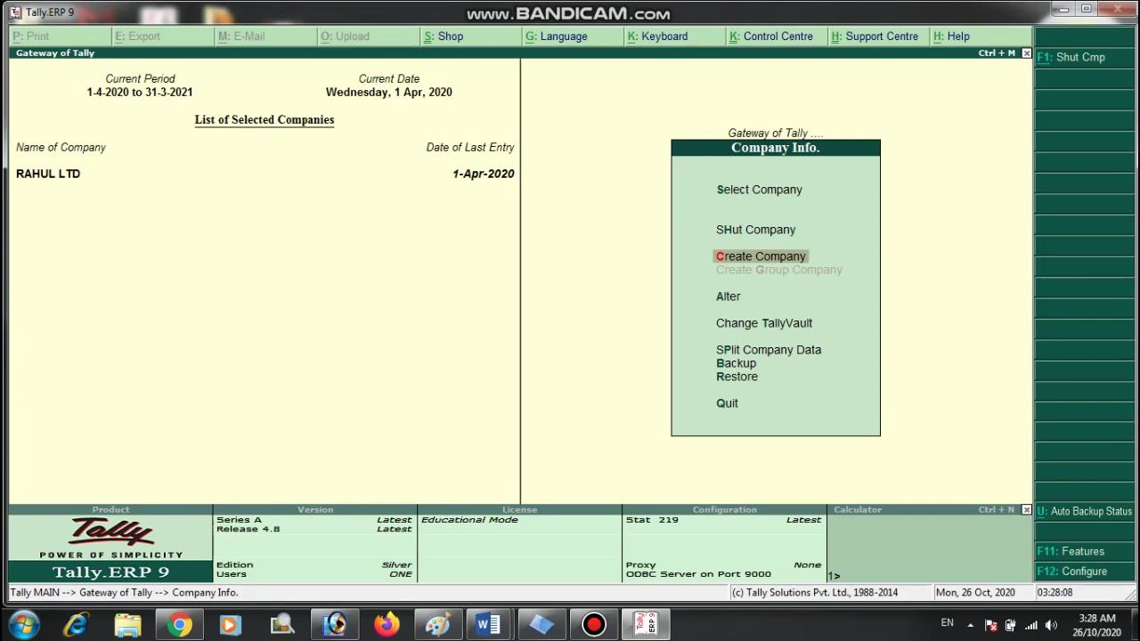
{"action": "key", "text": "Return"}
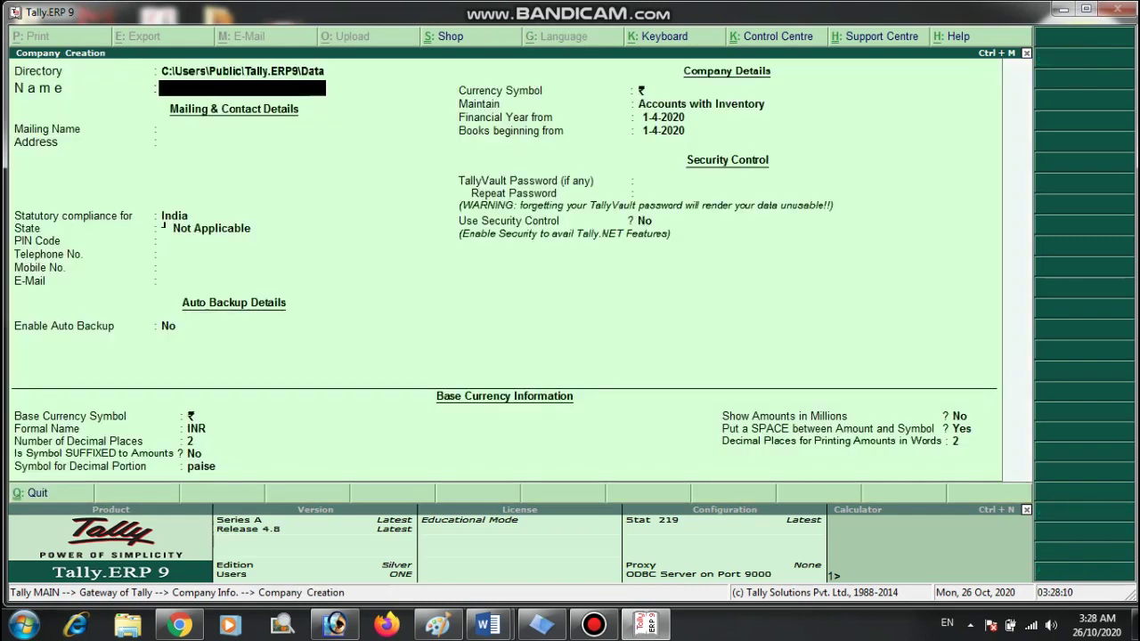
Accept the data directory and enter the company name GYANAM EDUTECH.
{"action": "key", "text": "BackSpace"}
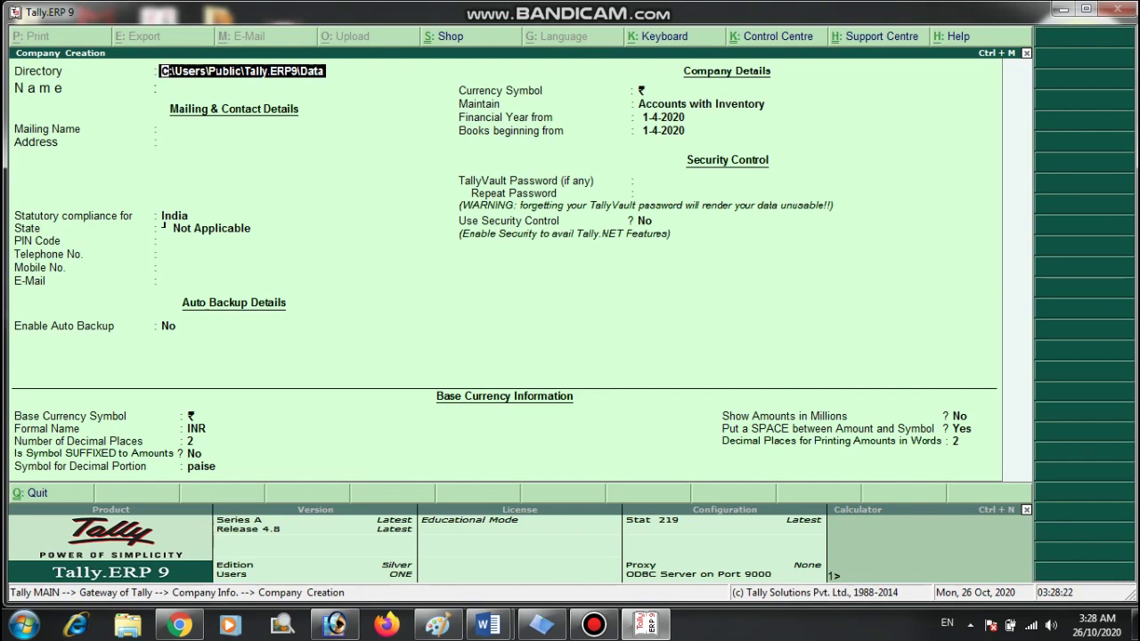
{"action": "key", "text": "Return"}
{"action": "key", "text": "BackSpace"}
{"action": "key", "text": "Return"}
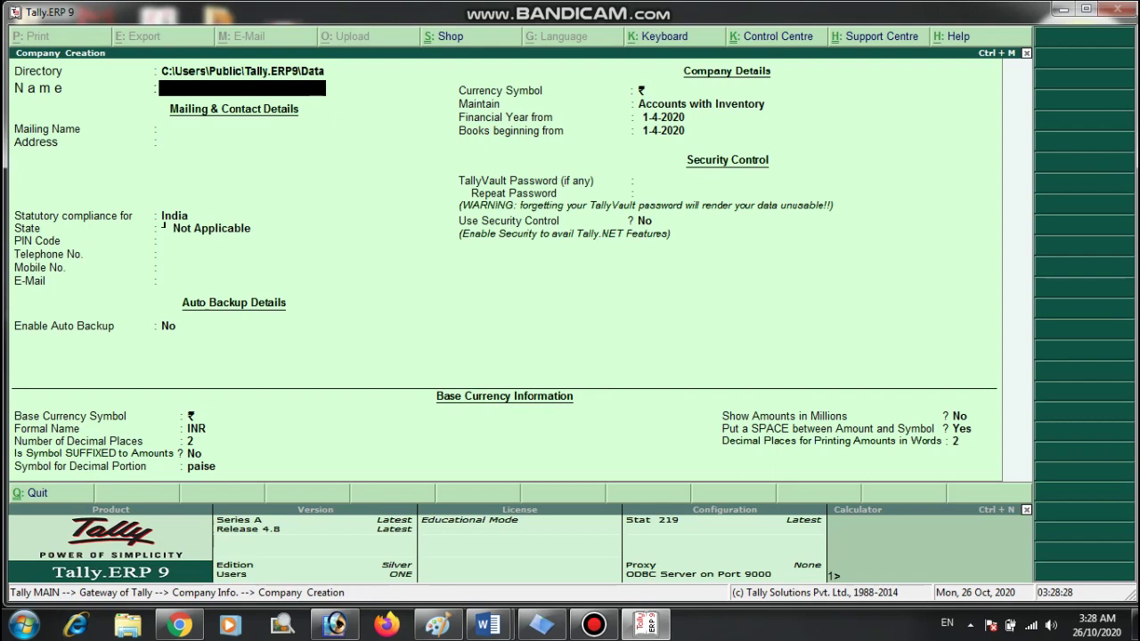
{"action": "type", "text": "GYANAM EDUC"}
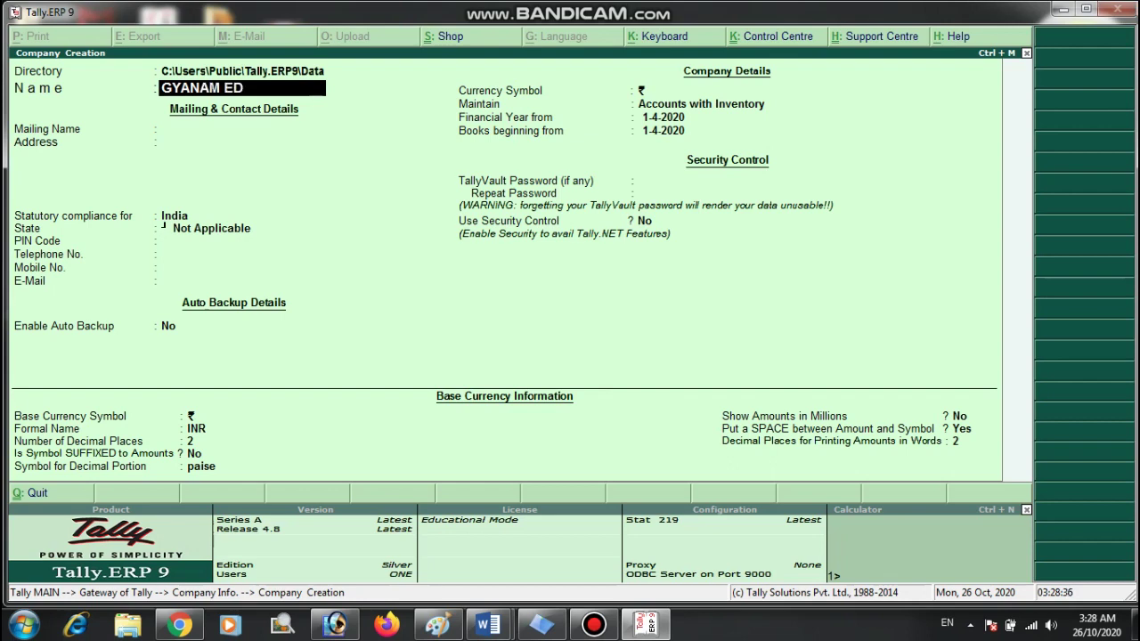
{"action": "key", "text": "BackSpace"}
{"action": "type", "text": "TECH"}
{"action": "key", "text": "Return"}
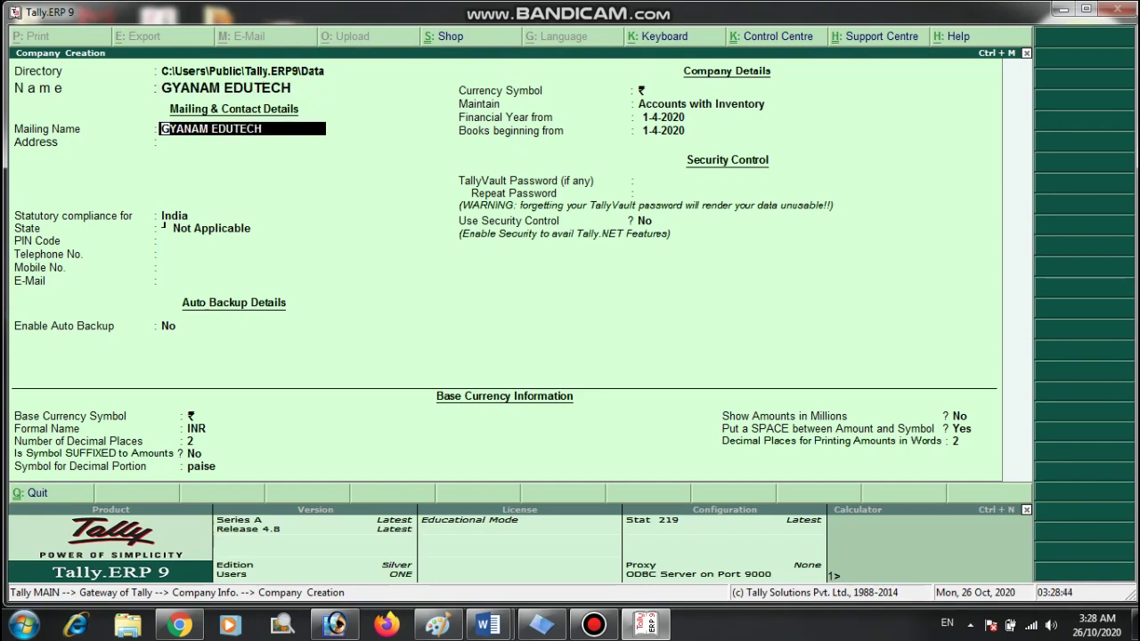
Keep GYANAM EDUTECH as the mailing name and enter the first address line.
{"action": "key", "text": "Return"}
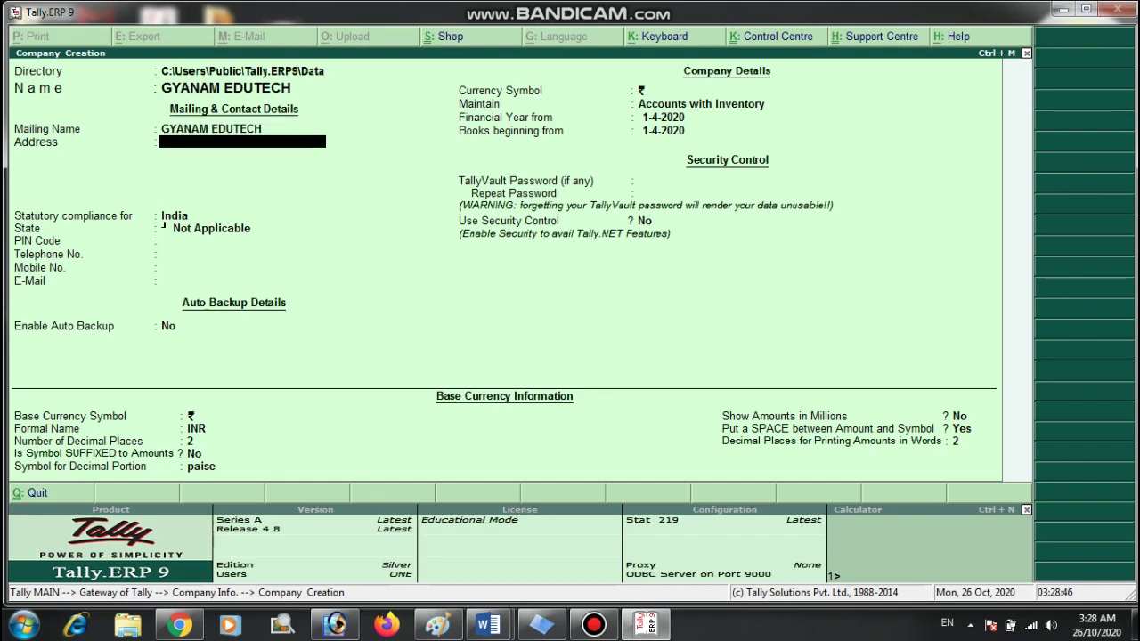
{"action": "type", "text": "RANJHI JABALPUR"}
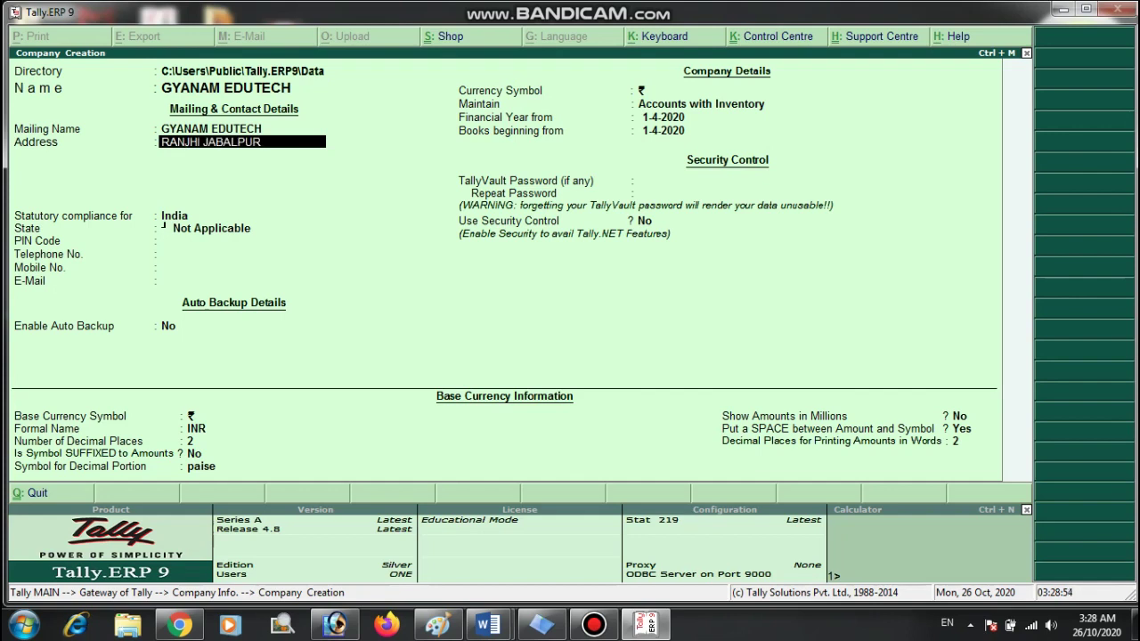
{"action": "key", "text": "Return"}
{"action": "key", "text": "Return"}
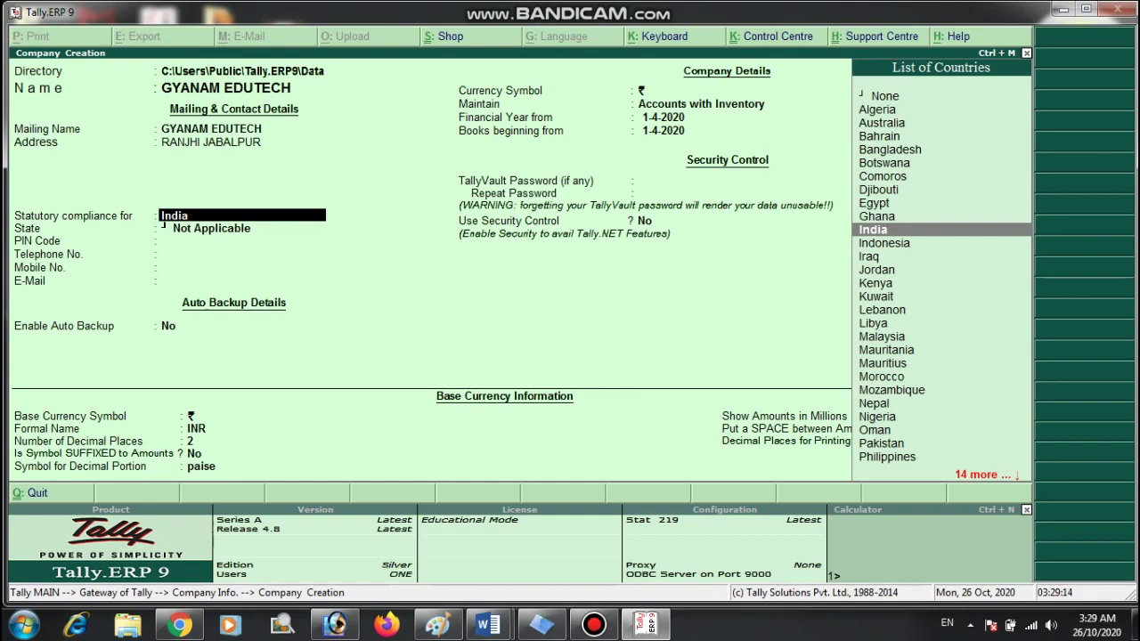
Keep India, choose Madhya Pradesh as the state, and enter the PIN code and telephone number.
{"action": "key", "text": "Return"}
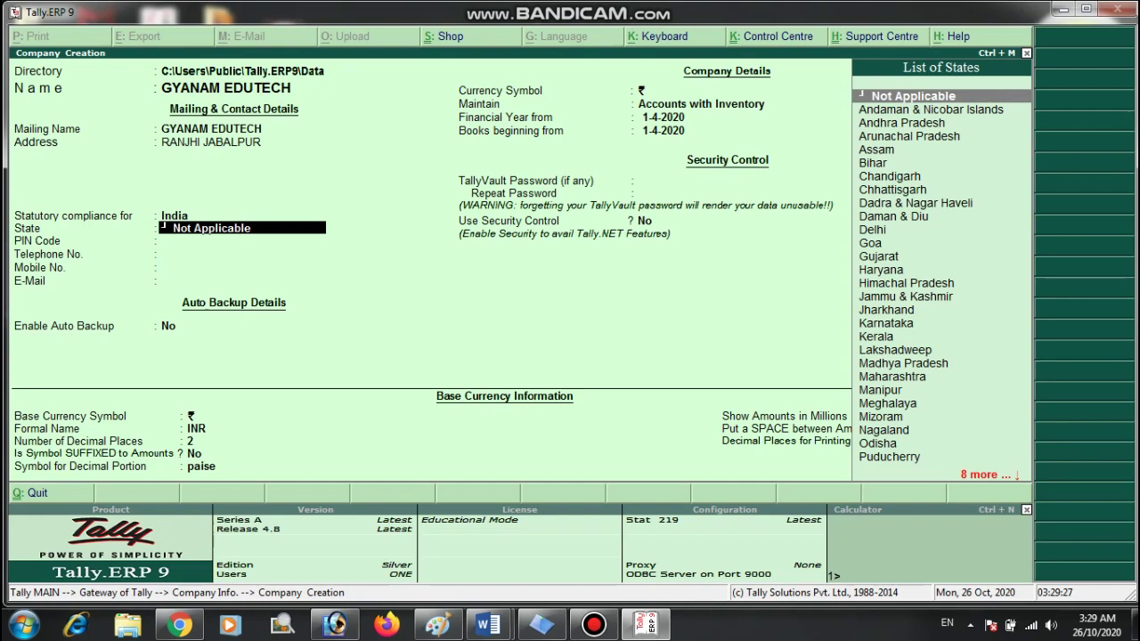
{"action": "type", "text": "M"}
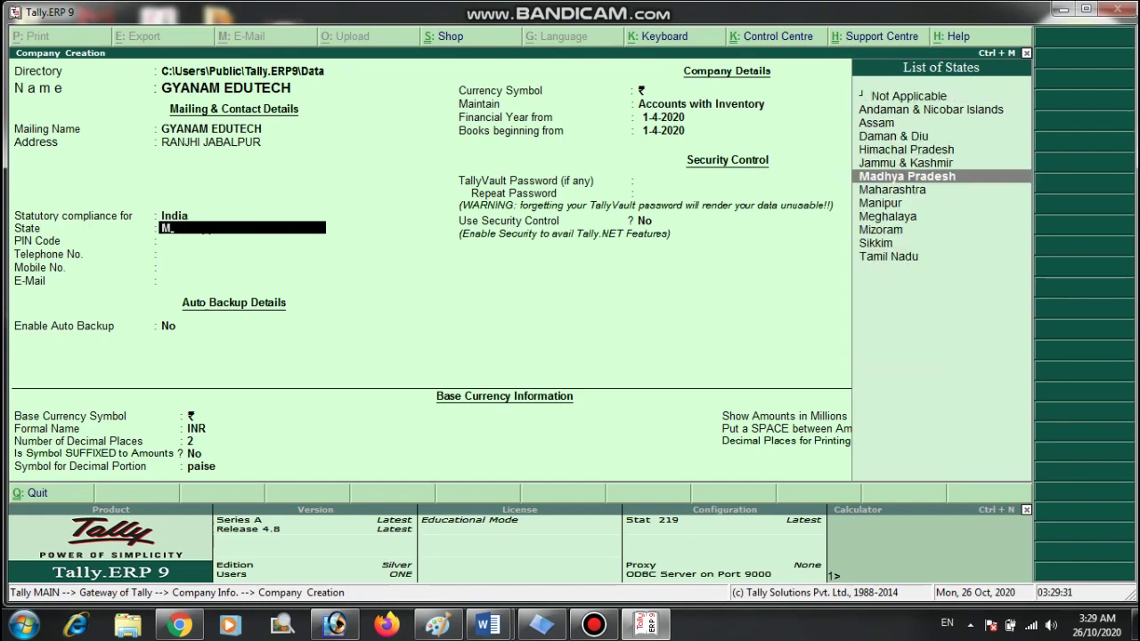
{"action": "key", "text": "Return"}
{"action": "type", "text": "482001"}
{"action": "key", "text": "Return"}
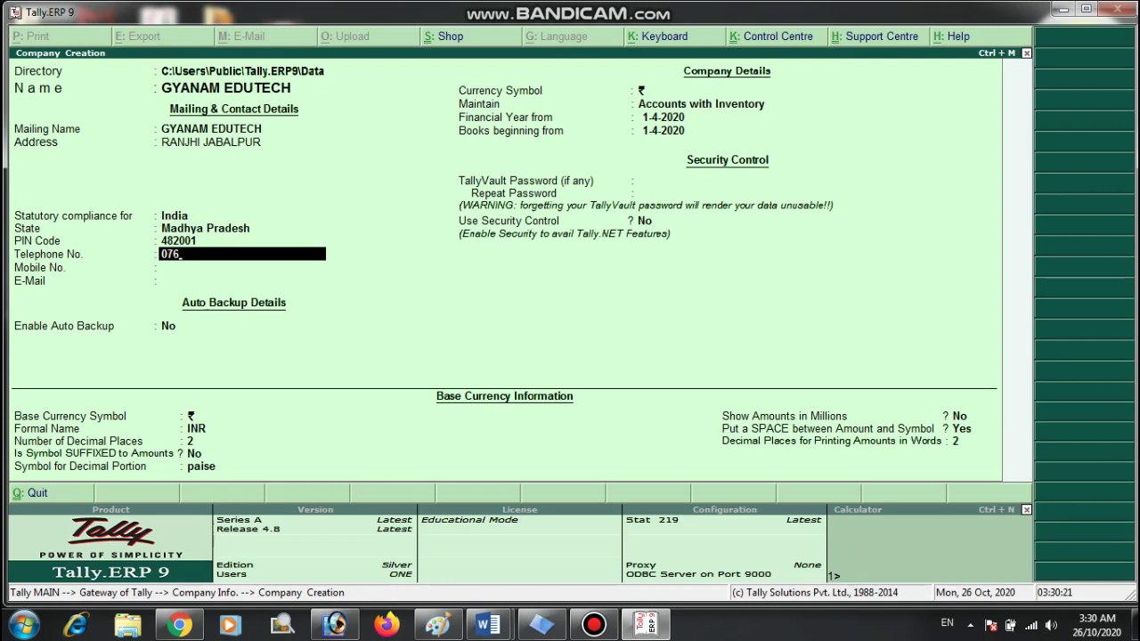
{"action": "key", "text": "Return"}
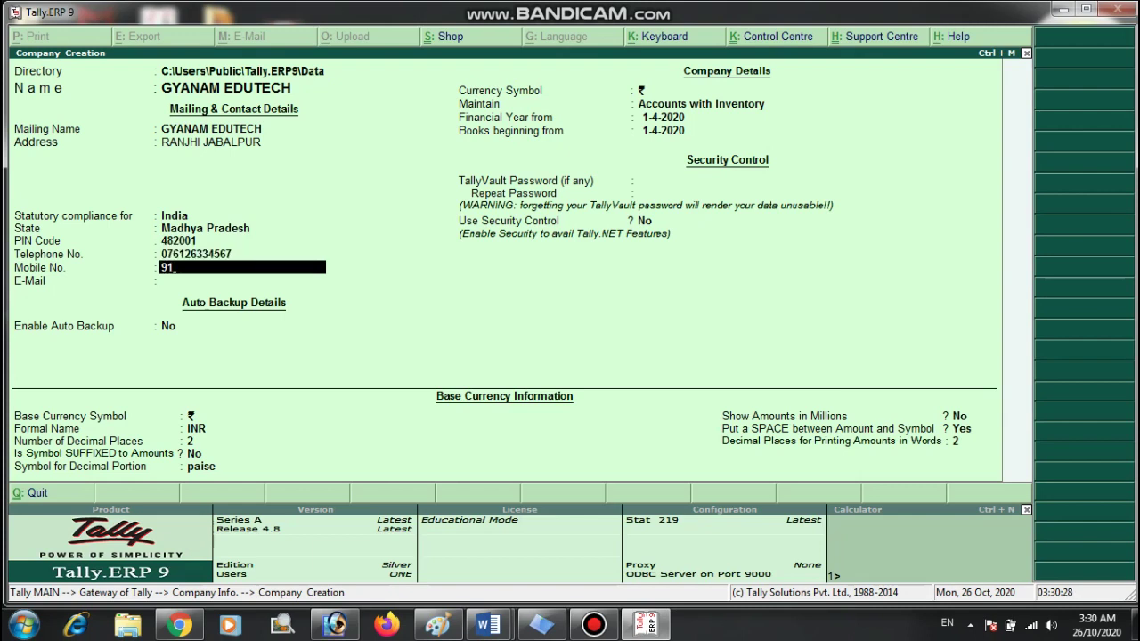
Enter the company's mobile number and e-mail address, leaving auto backup set to No.
{"action": "key", "text": "Return"}
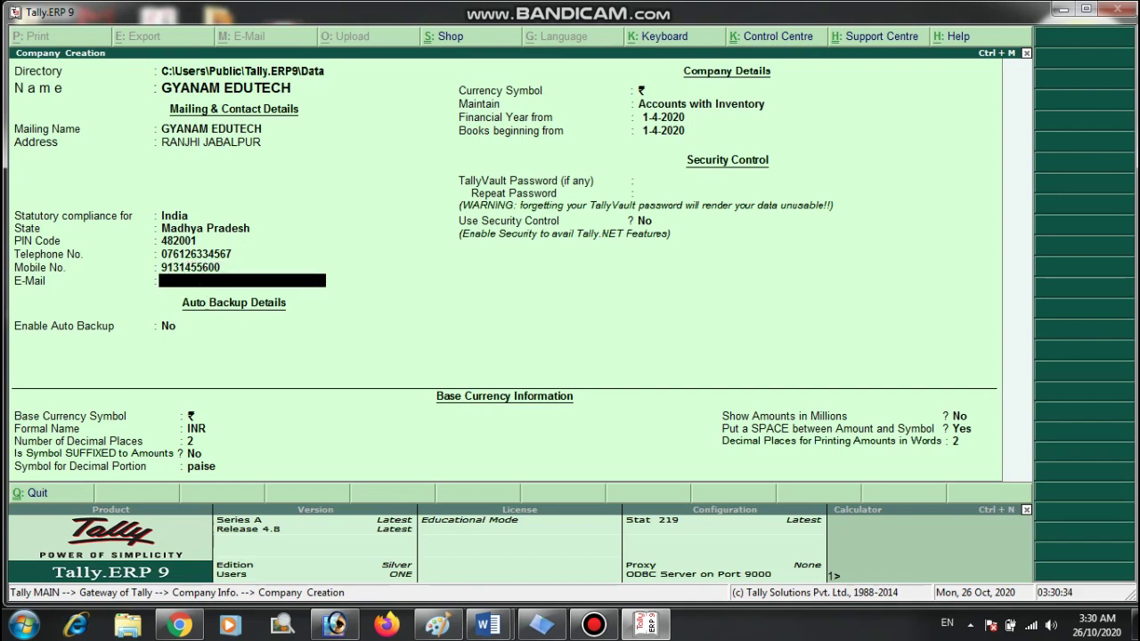
{"action": "type", "text": "rs"}
{"action": "key", "text": "BackSpace"}
{"action": "type", "text": "mli"}
{"action": "key", "text": "BackSpace"}
{"action": "key", "text": "BackSpace"}
{"action": "key", "text": "BackSpace"}
{"action": "key", "text": "Return"}
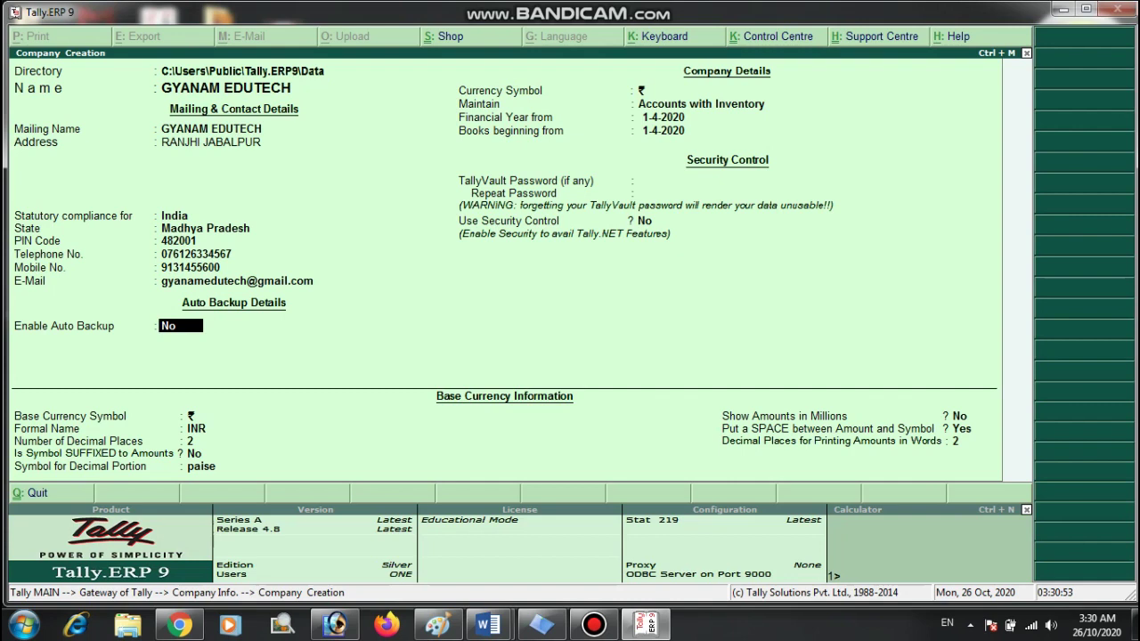
{"action": "key", "text": "Return"}
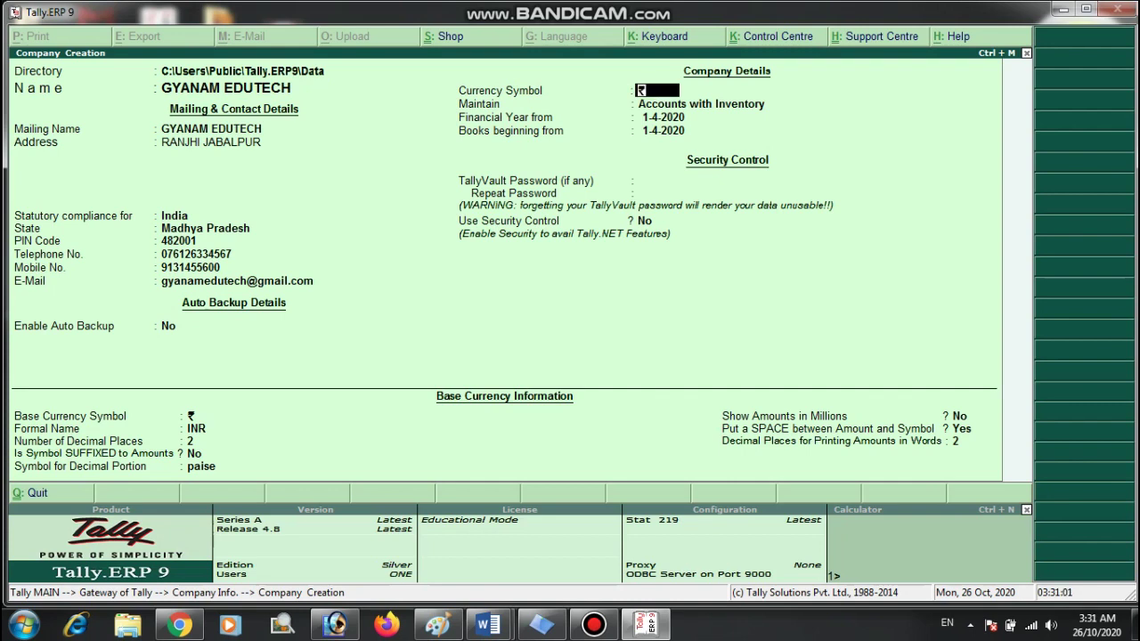
Keep Accounts with Inventory, financial year and books from 1-4-2020, no TallyVault password or security control.
{"action": "key", "text": "Return"}
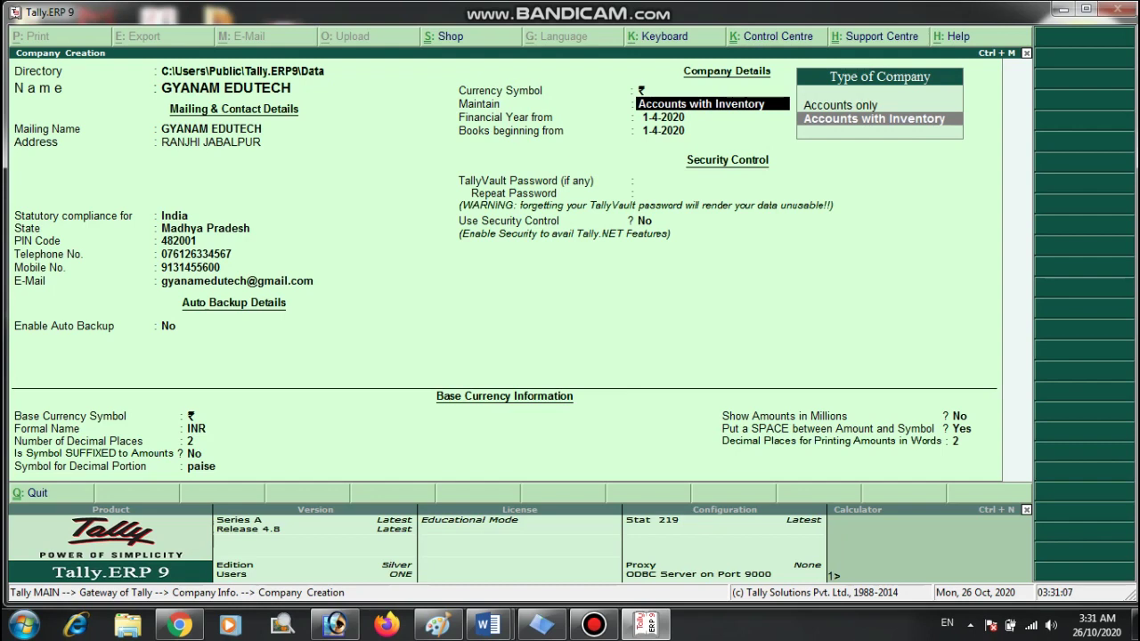
{"action": "key", "text": "Up"}
{"action": "key", "text": "Down"}
{"action": "key", "text": "Return"}
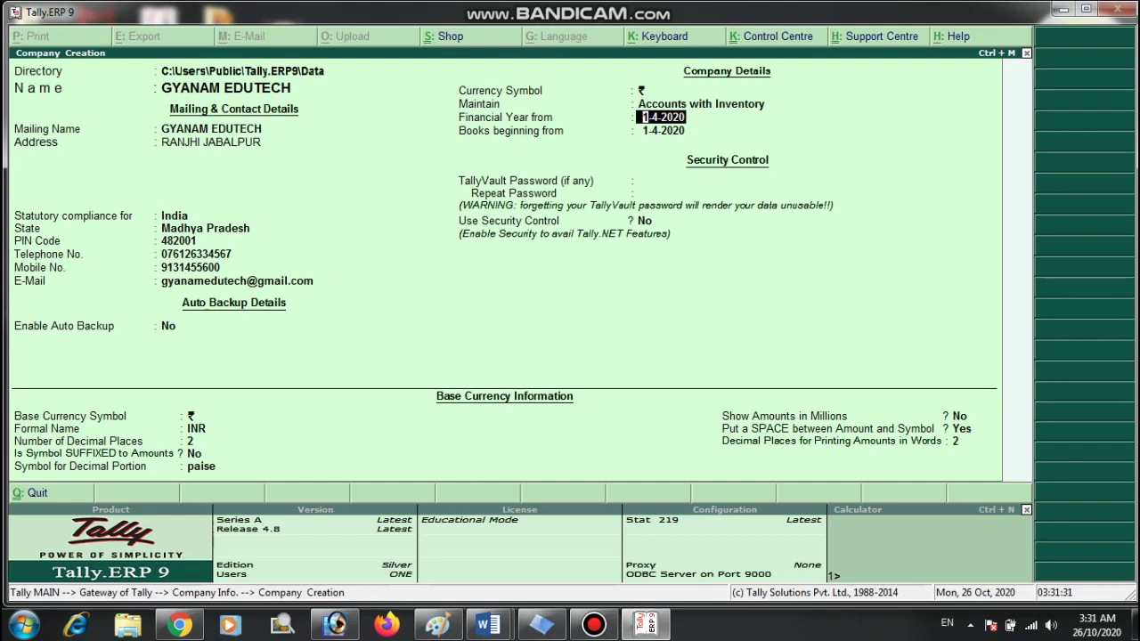
{"action": "key", "text": "Return"}
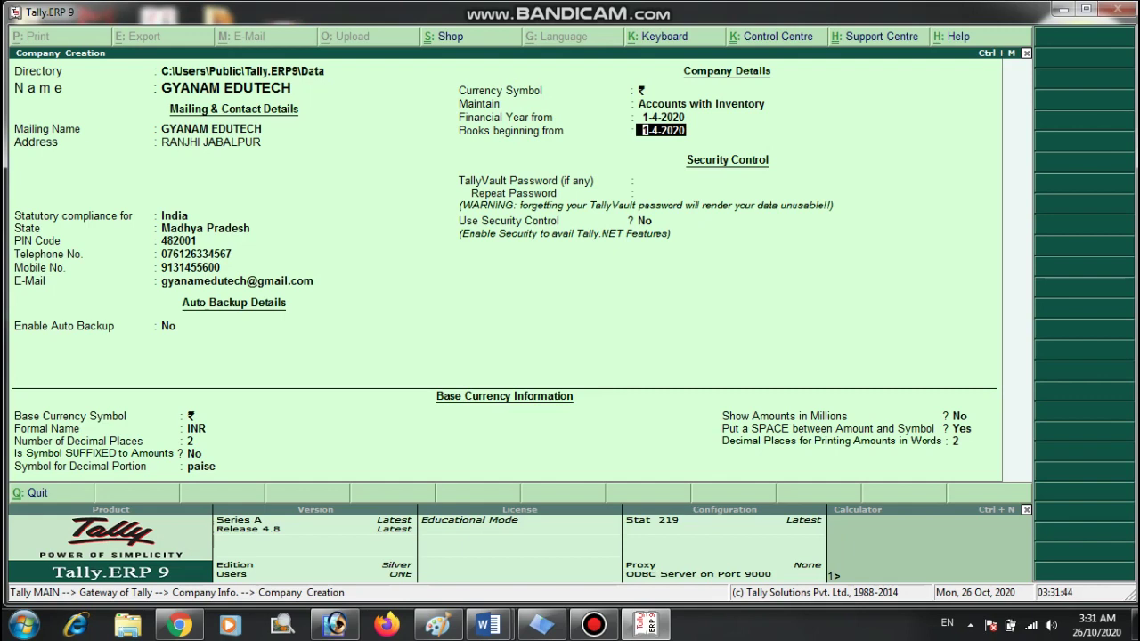
{"action": "key", "text": "Return"}
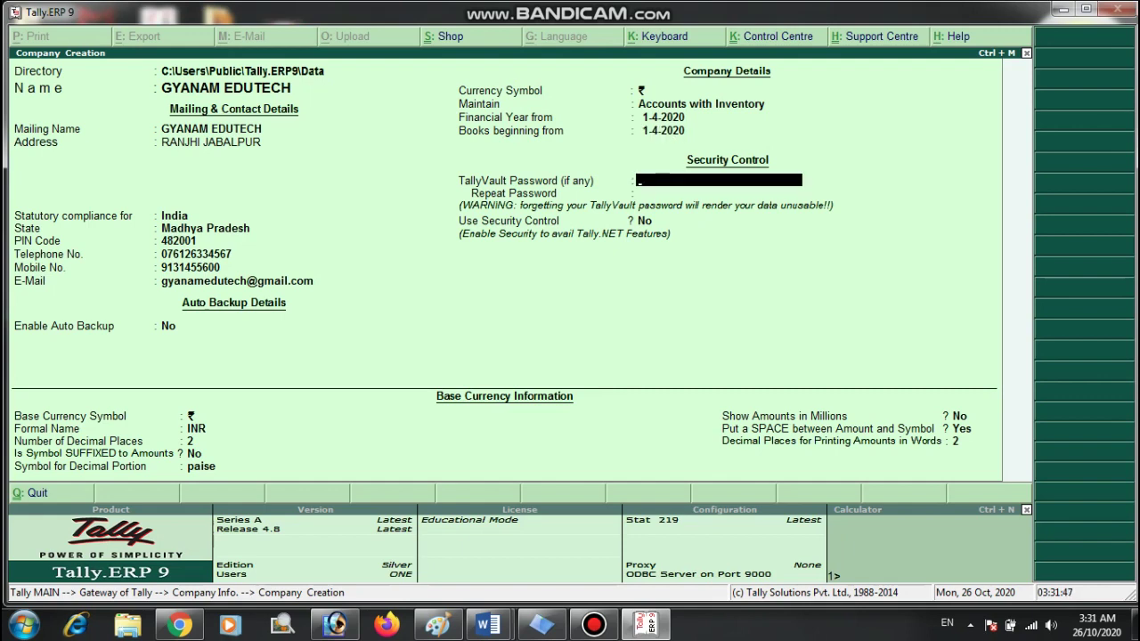
{"action": "key", "text": "Return"}
{"action": "key", "text": "BackSpace"}
{"action": "key", "text": "Return"}
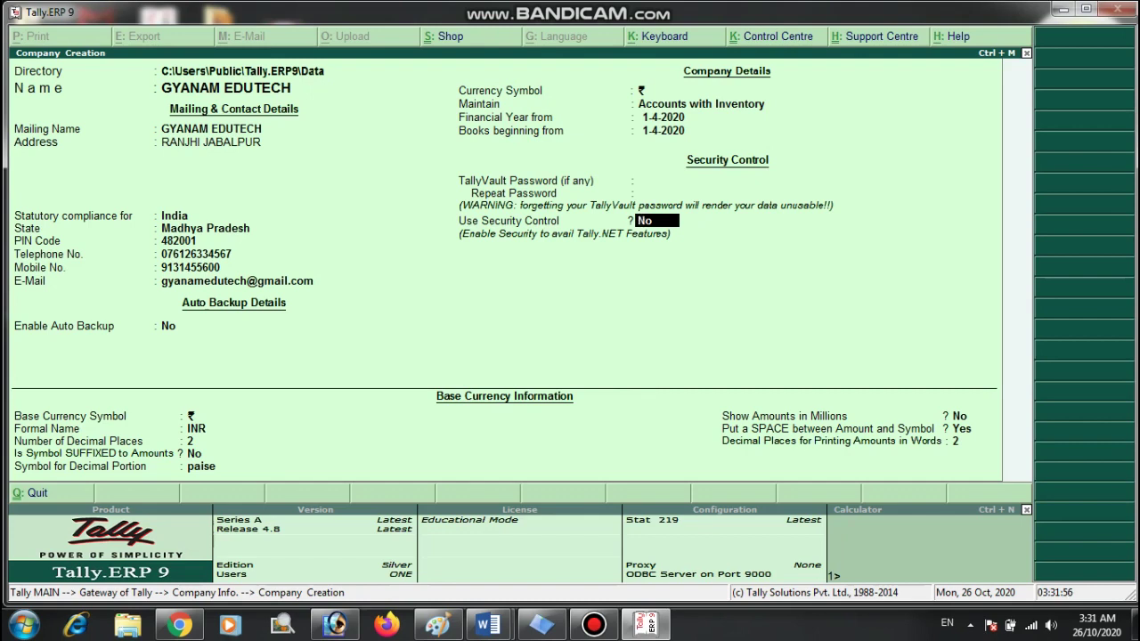
{"action": "key", "text": "Return"}
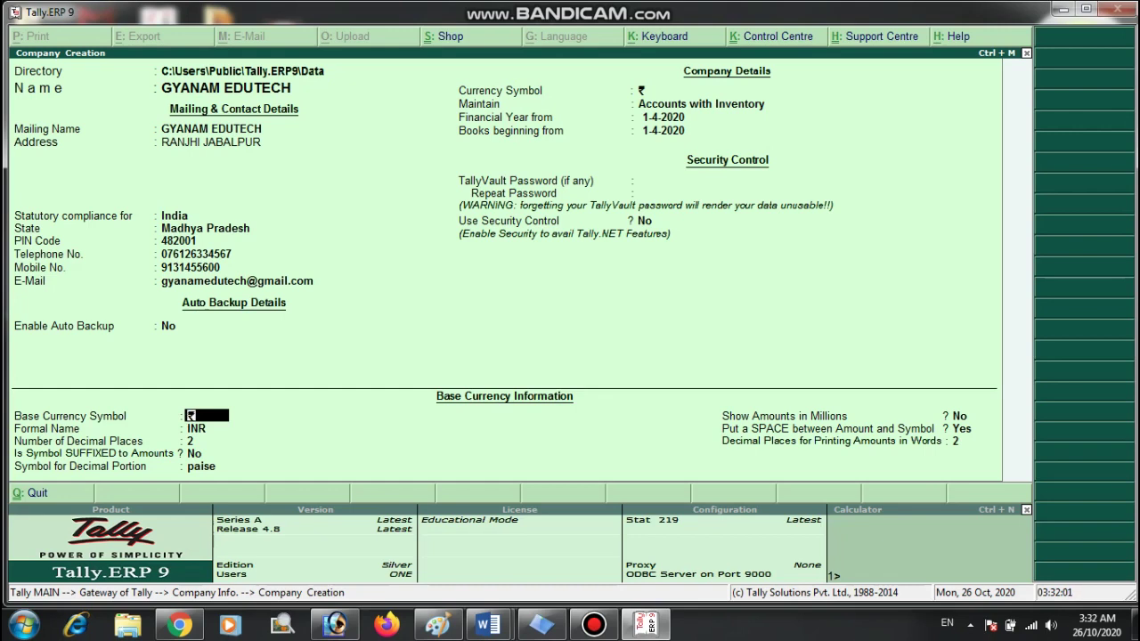
Accept the default currency settings (rupee, INR, 2 decimals, paise) and answer Yes to save GYANAM EDUTECH.
{"action": "left_click", "coordinate": [243, 71]}
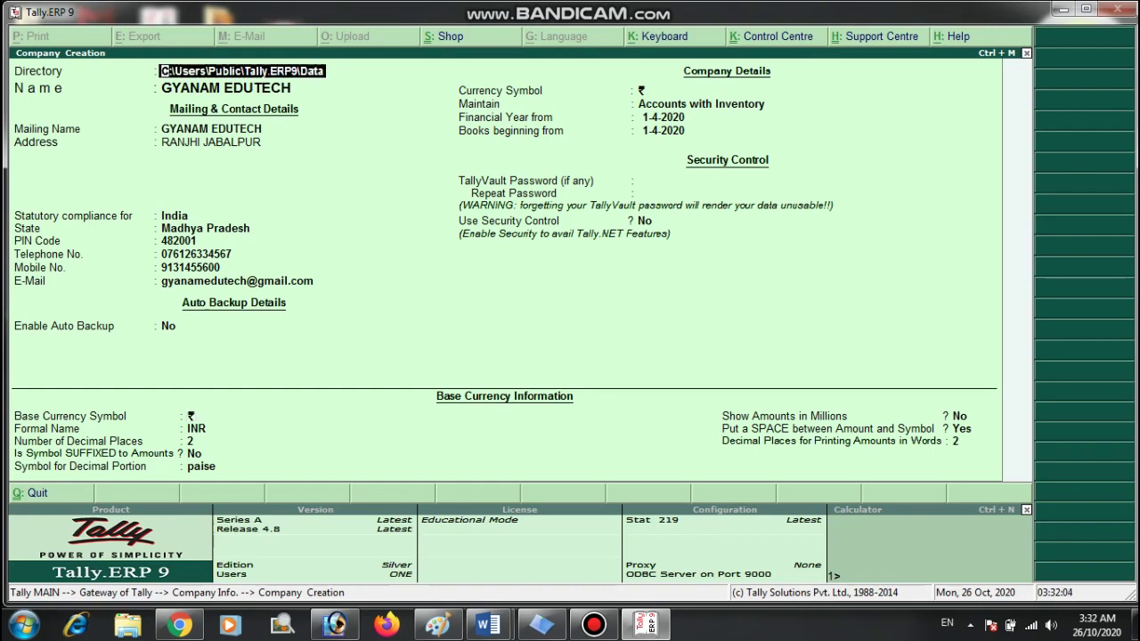
{"action": "left_click", "coordinate": [190, 416]}
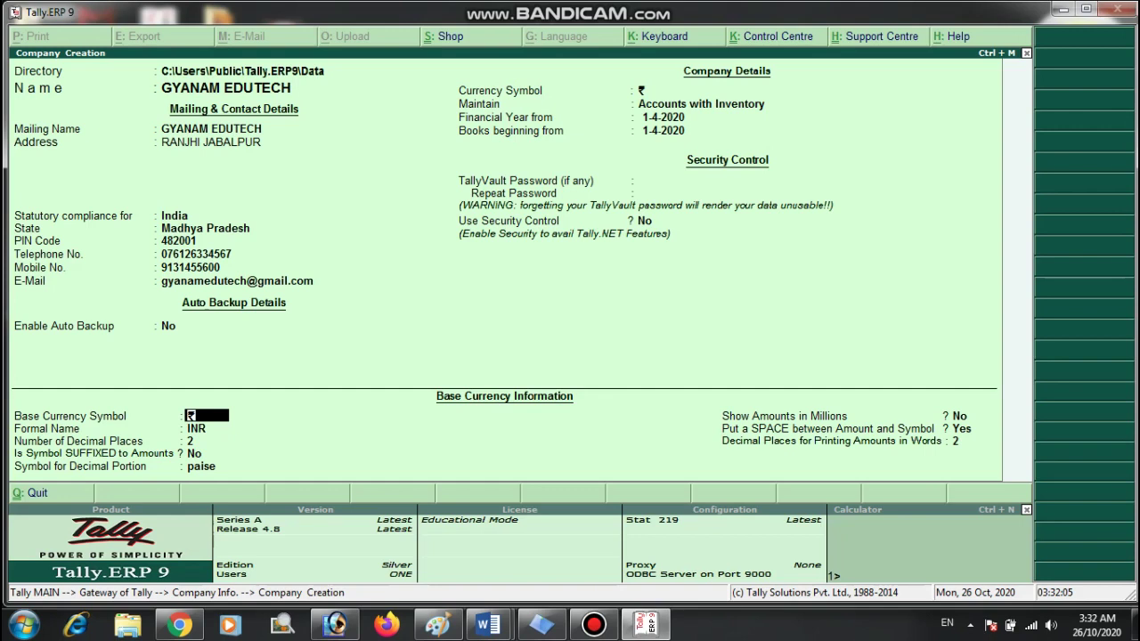
{"action": "key", "text": "Return"}
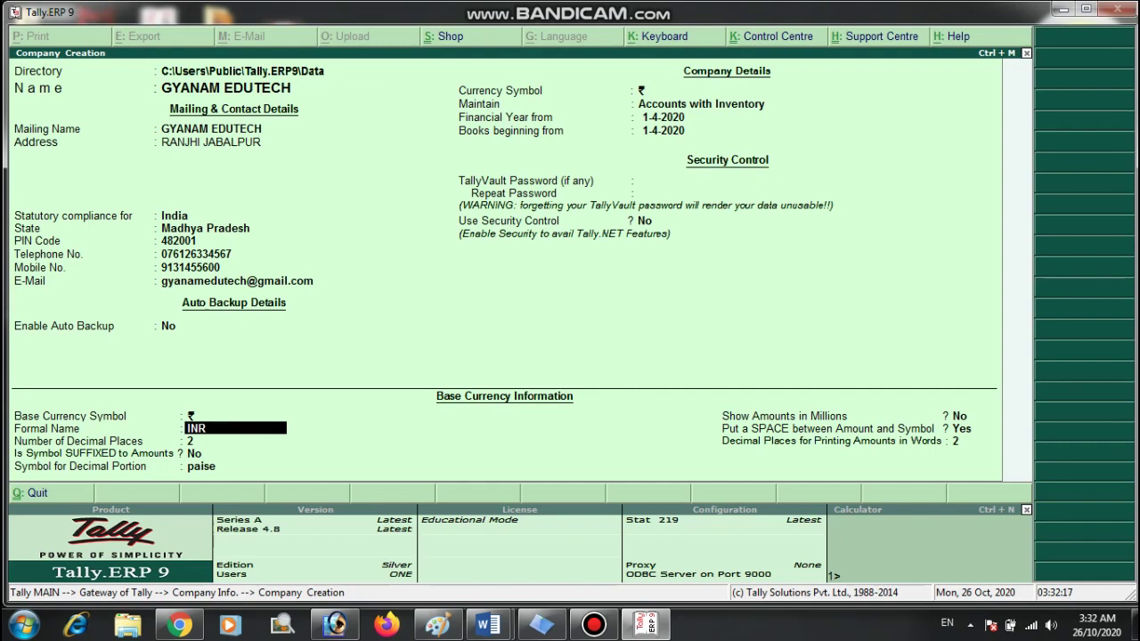
{"action": "key", "text": "Return"}
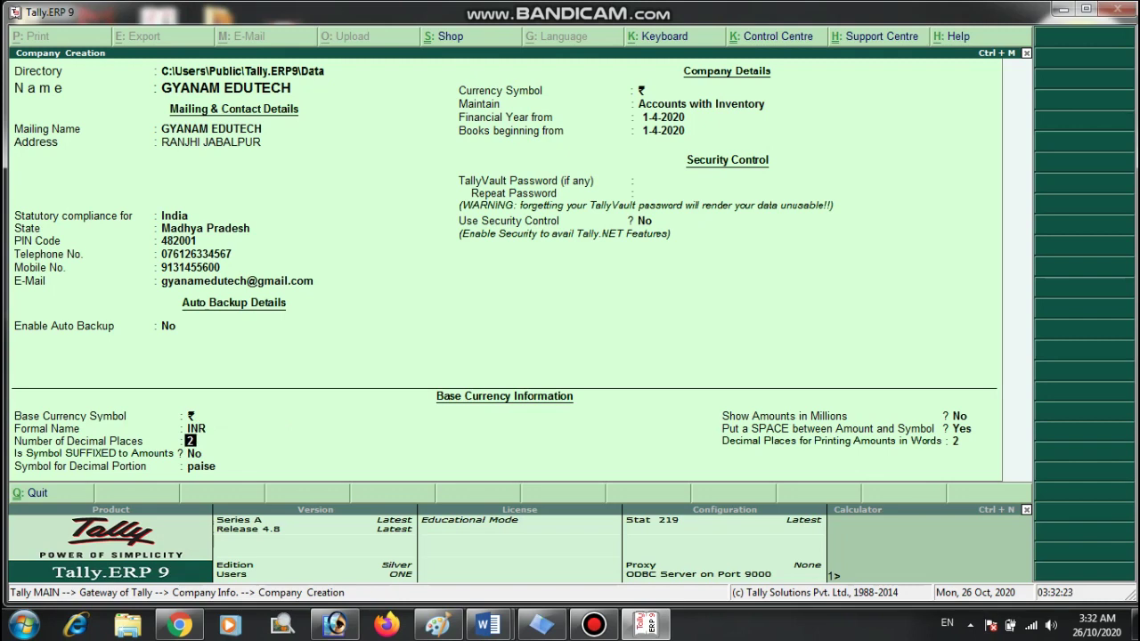
{"action": "key", "text": "Return"}
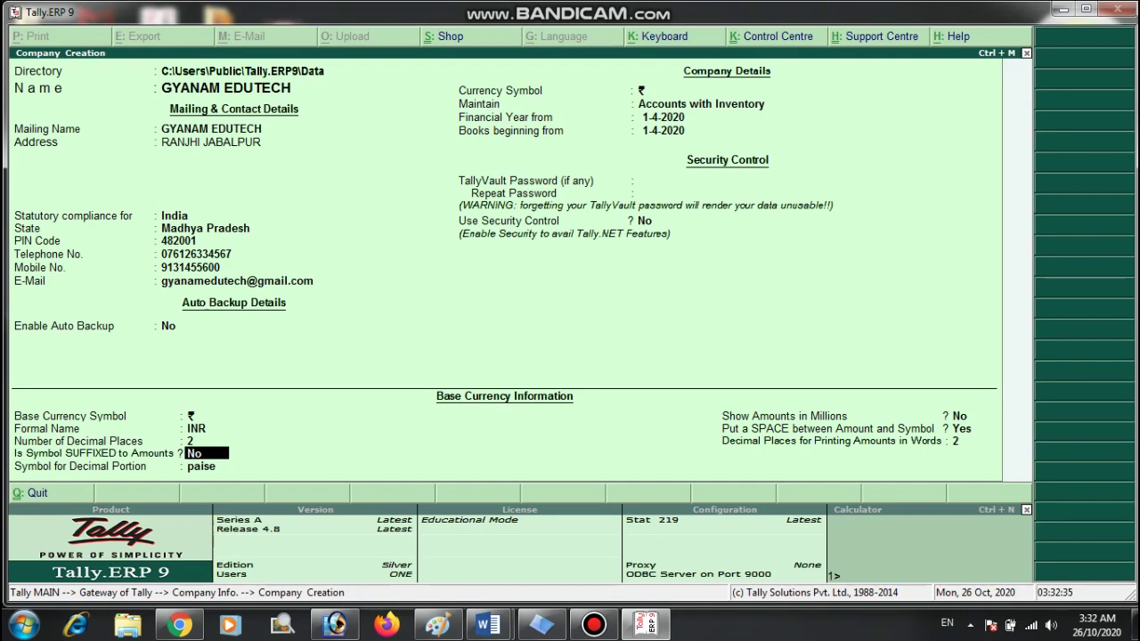
{"action": "key", "text": "Return"}
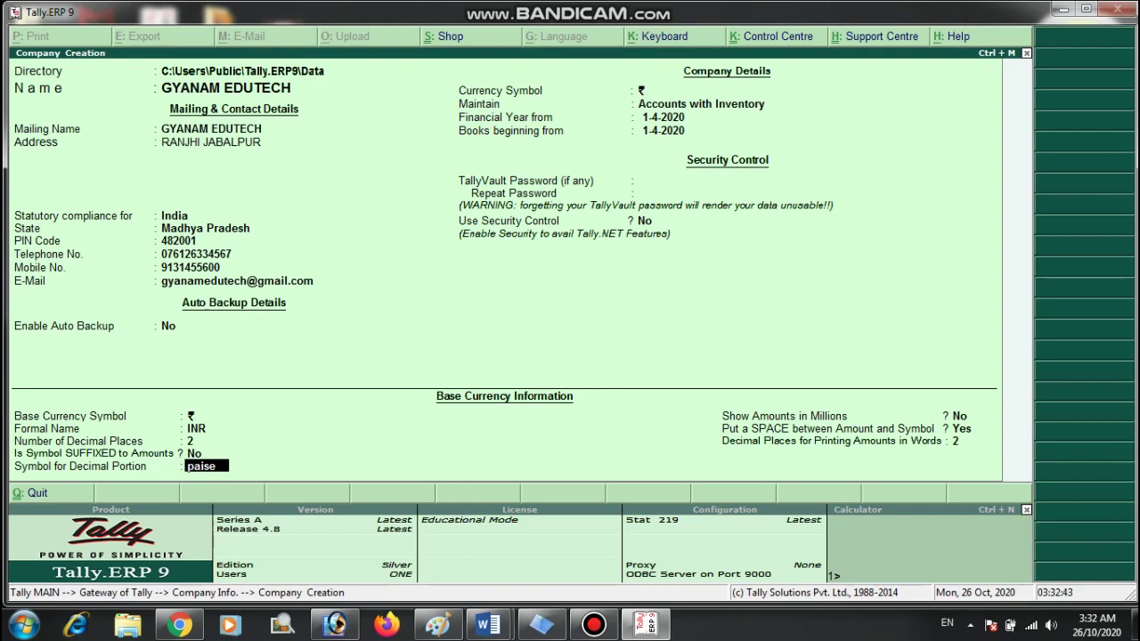
{"action": "left_click", "coordinate": [960, 416]}
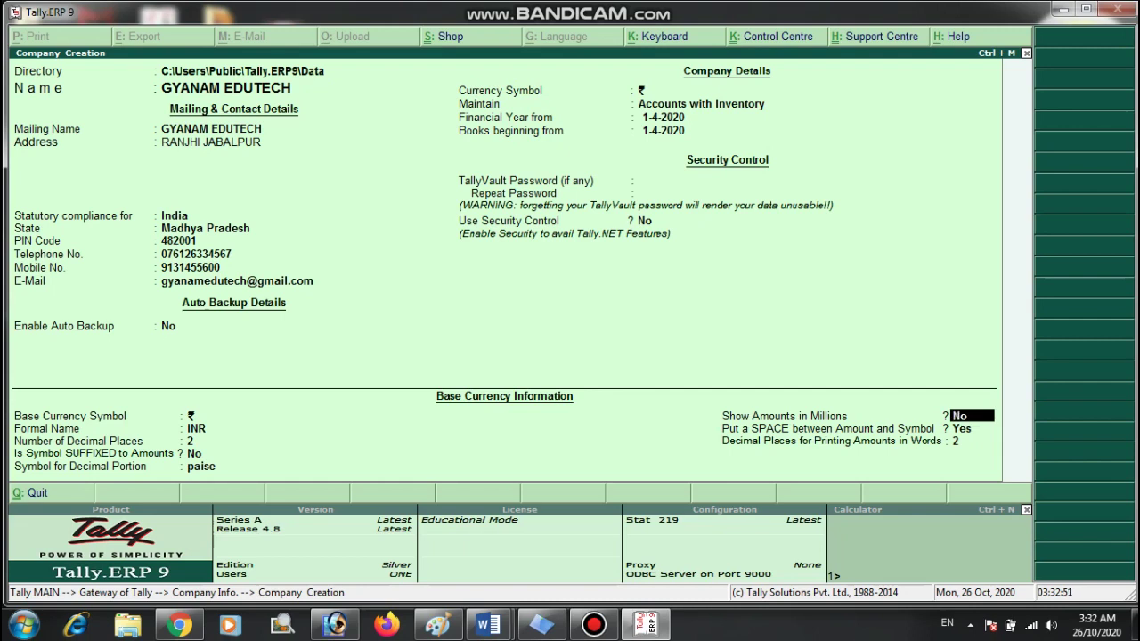
{"action": "key", "text": "Return"}
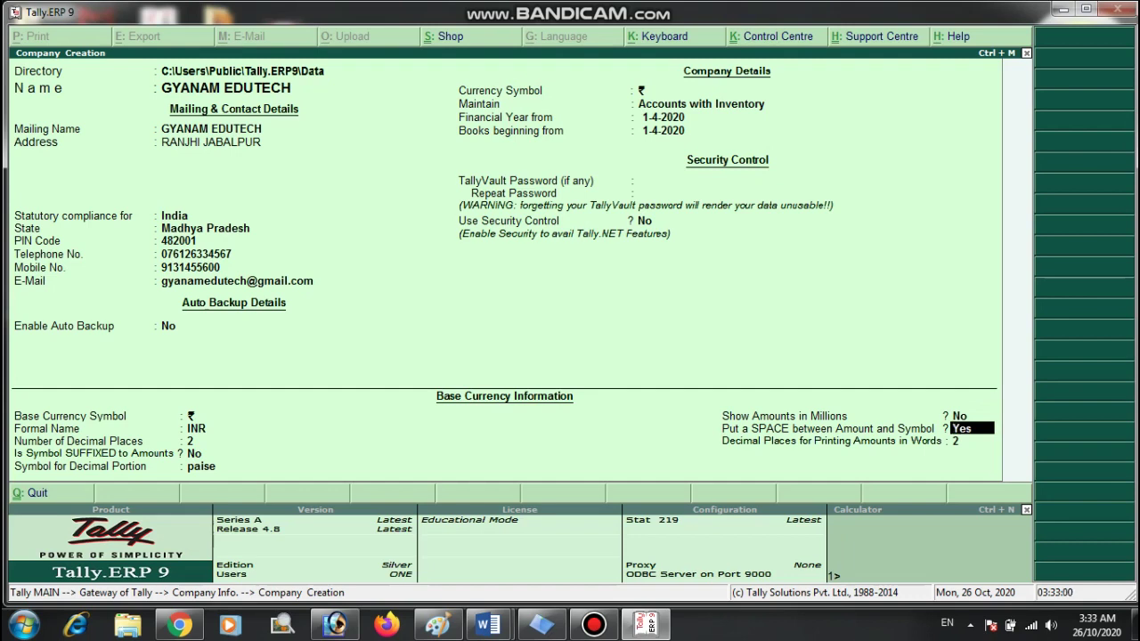
{"action": "key", "text": "Return"}
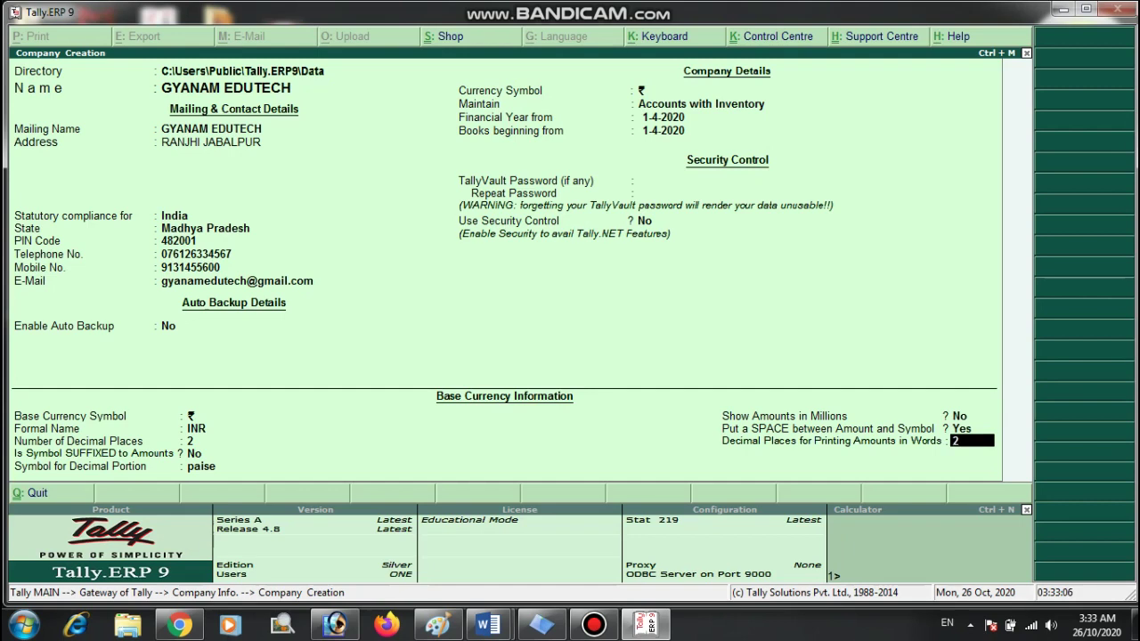
{"action": "key", "text": "Return"}
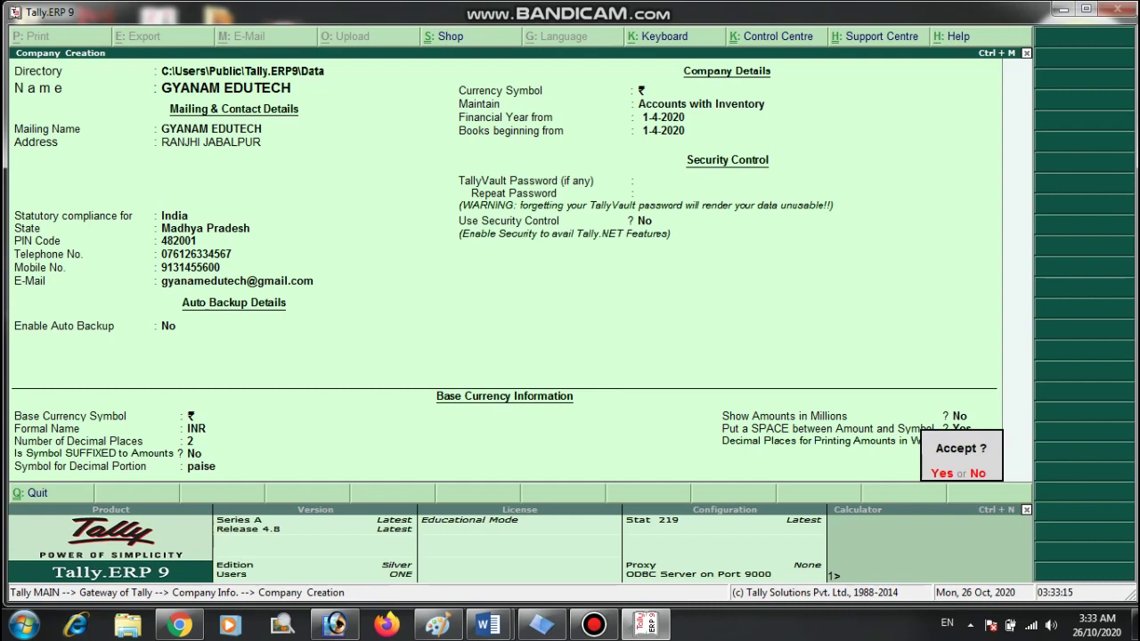
{"action": "key", "text": "y"}
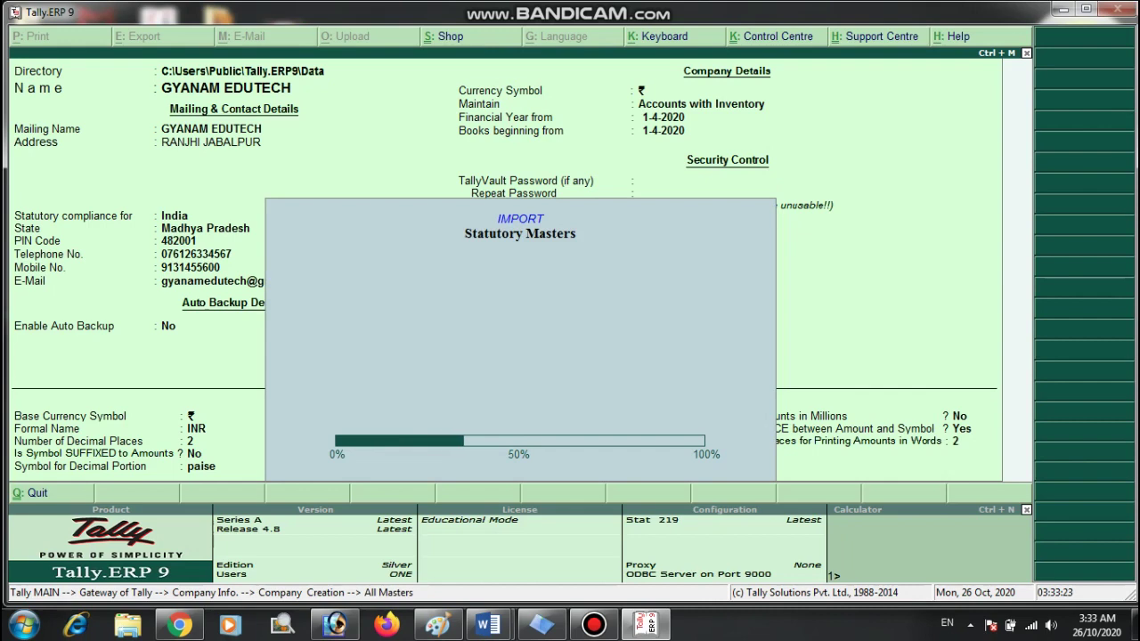